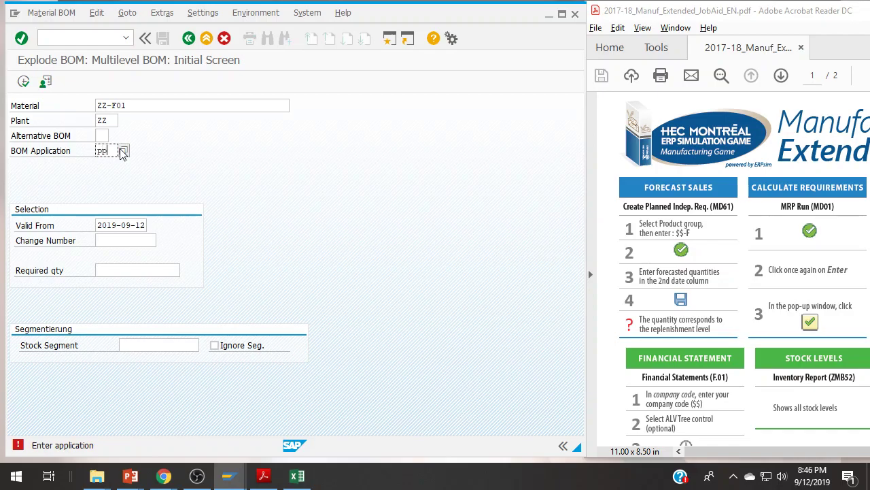
Display the multilevel BOM of material ZZ-F01 in plant ZZ with BOM application PP01, and return to the main menu
{"action": "key", "text": "Return"}
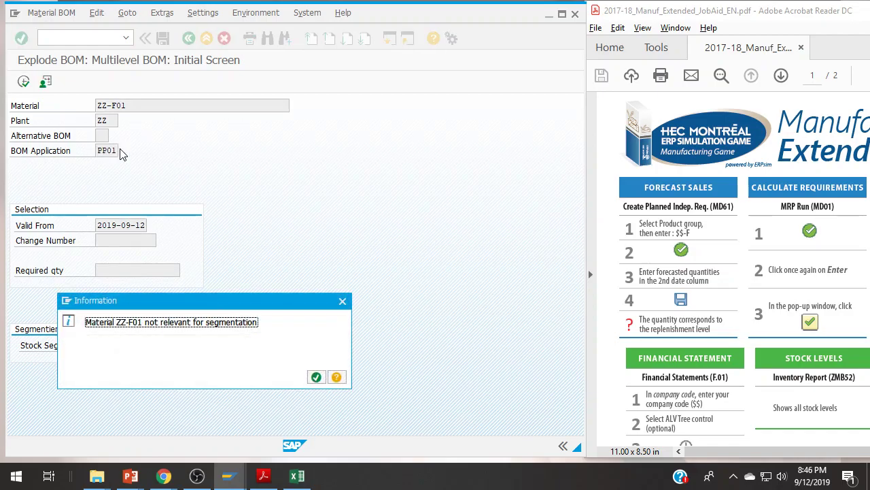
{"action": "left_click", "coordinate": [315, 378]}
{"action": "left_click", "coordinate": [23, 81]}
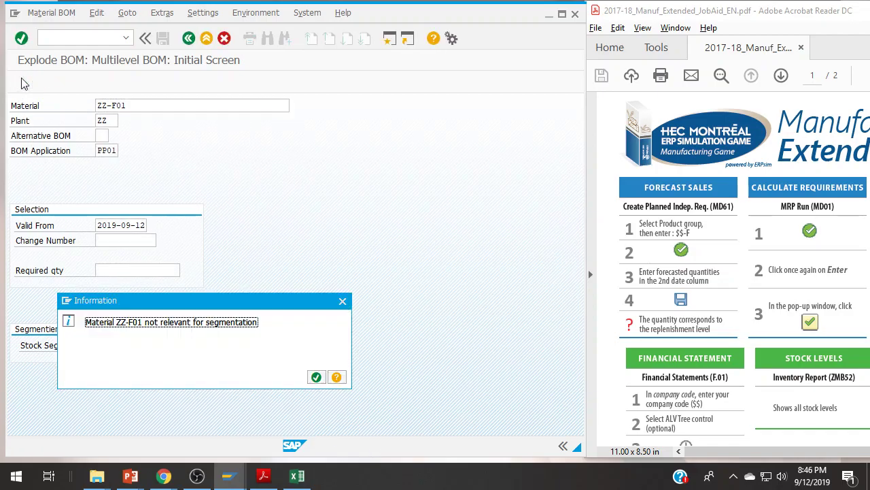
{"action": "left_click", "coordinate": [315, 377]}
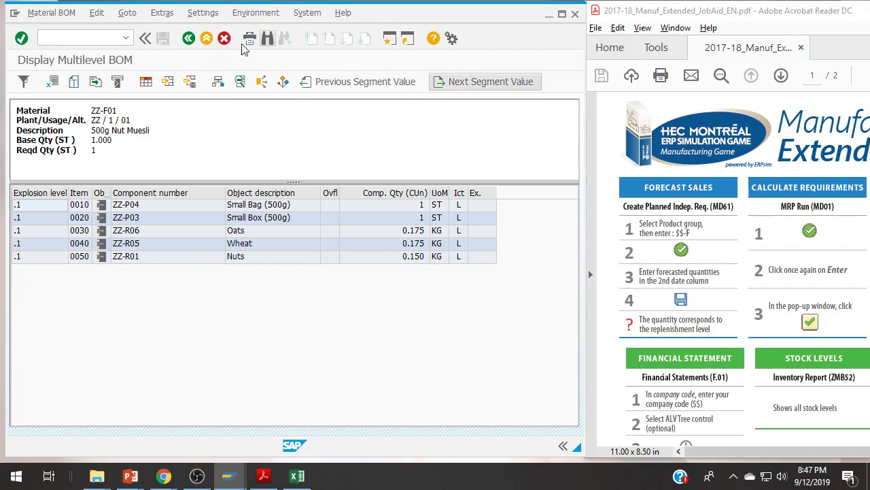
{"action": "left_click", "coordinate": [206, 38]}
{"action": "left_click", "coordinate": [206, 39]}
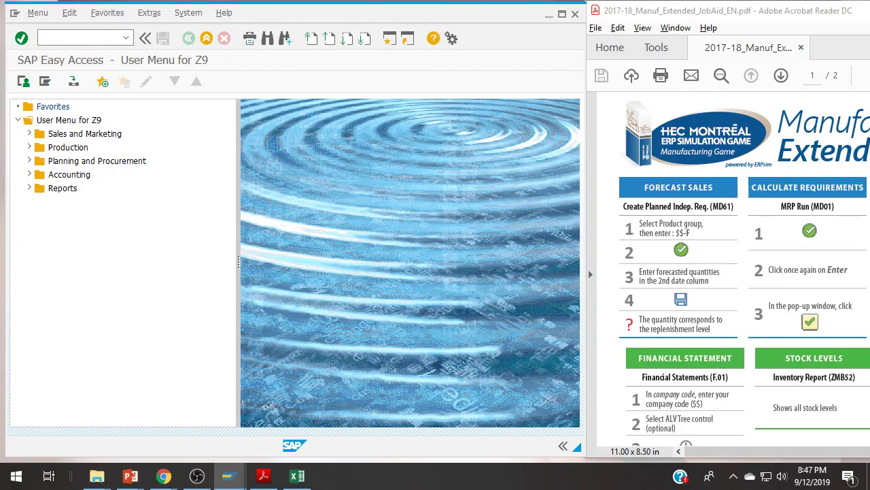
Execute the MRP run (MD01) for plant ZZ with the default control parameters
{"action": "key", "text": "Return"}
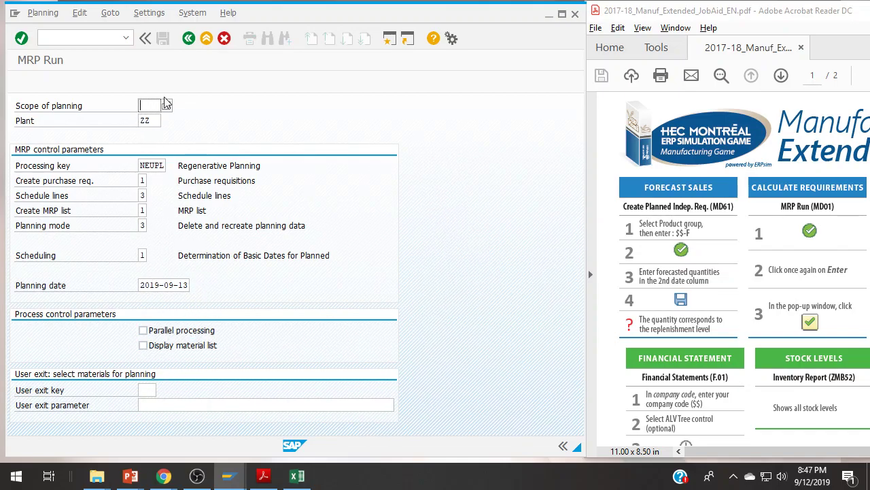
{"action": "key", "text": "Return"}
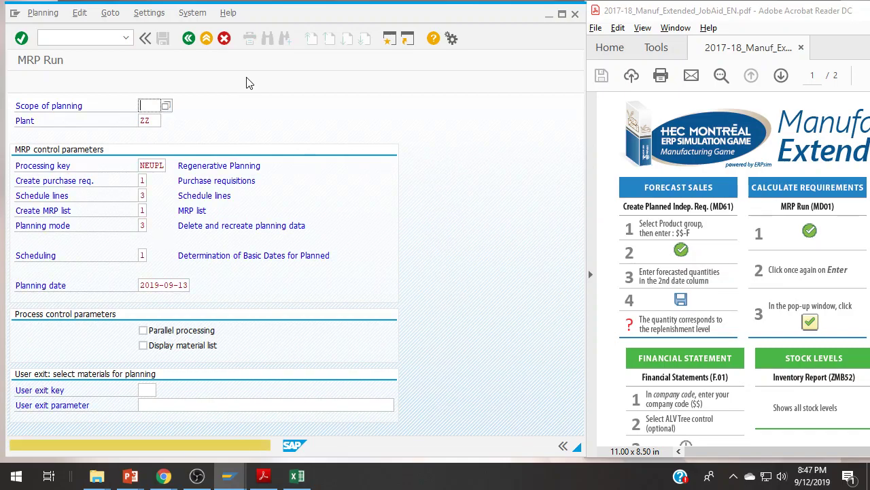
{"action": "key", "text": "Return"}
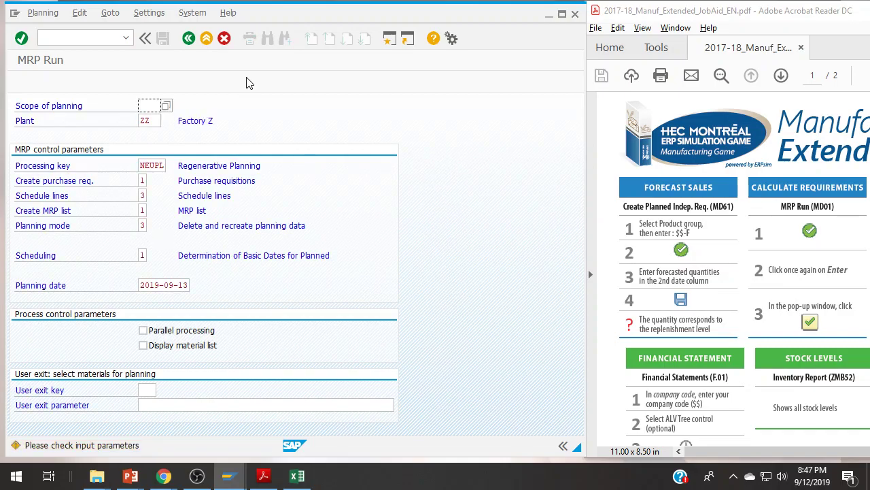
{"action": "key", "text": "Return"}
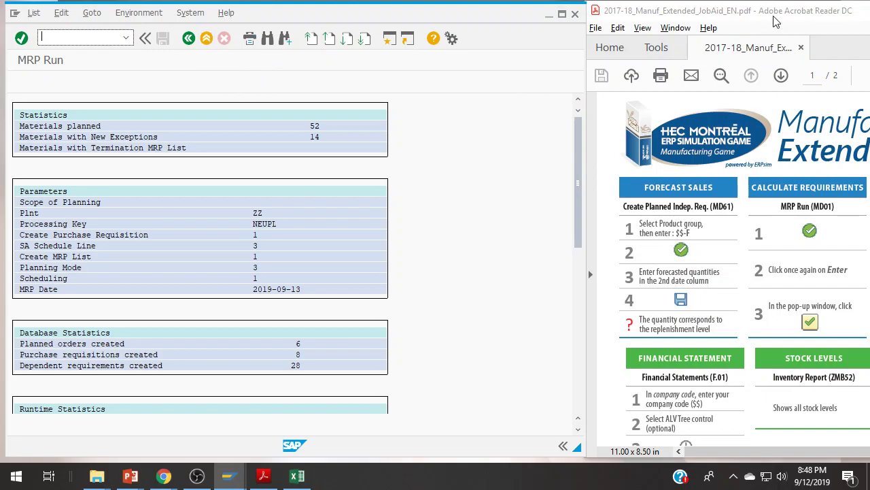
Generate purchase orders automatically from the open requisitions of plant ZZ using transaction ME59N with the default settings
{"action": "left_click_drag", "start_coordinate": [747, 457], "coordinate": [792, 458]}
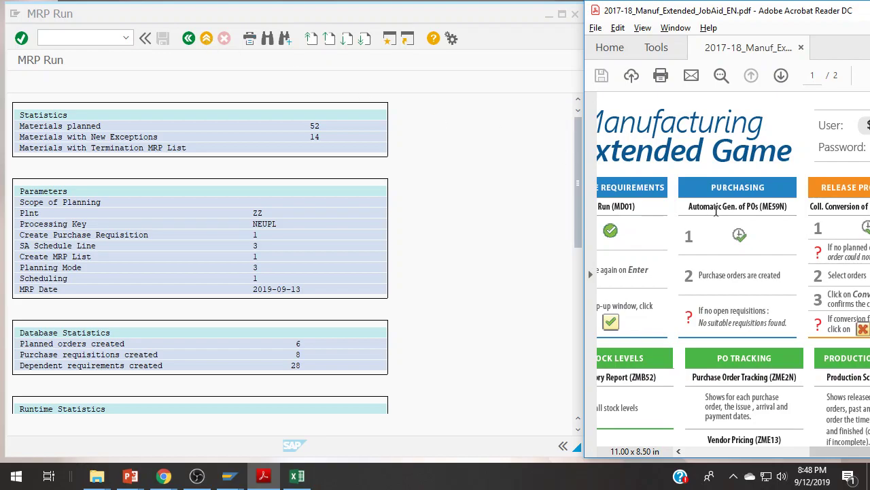
{"action": "left_click", "coordinate": [207, 39]}
{"action": "left_click", "coordinate": [98, 37]}
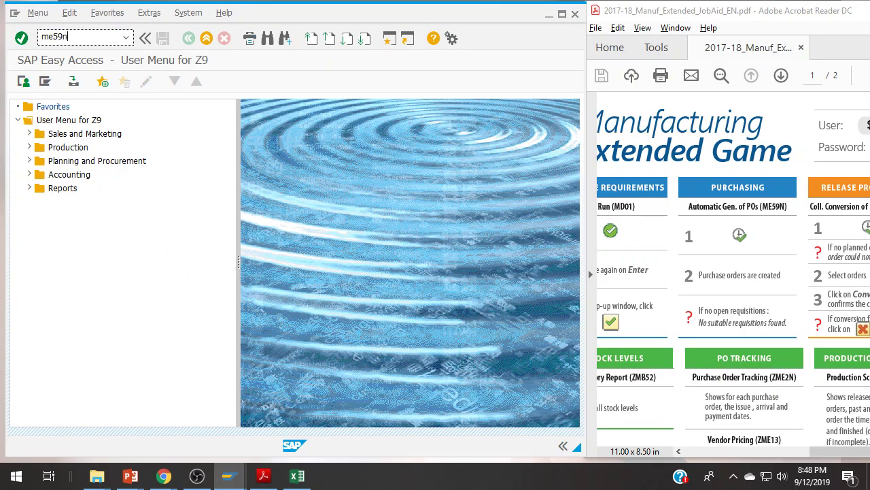
{"action": "key", "text": "Return"}
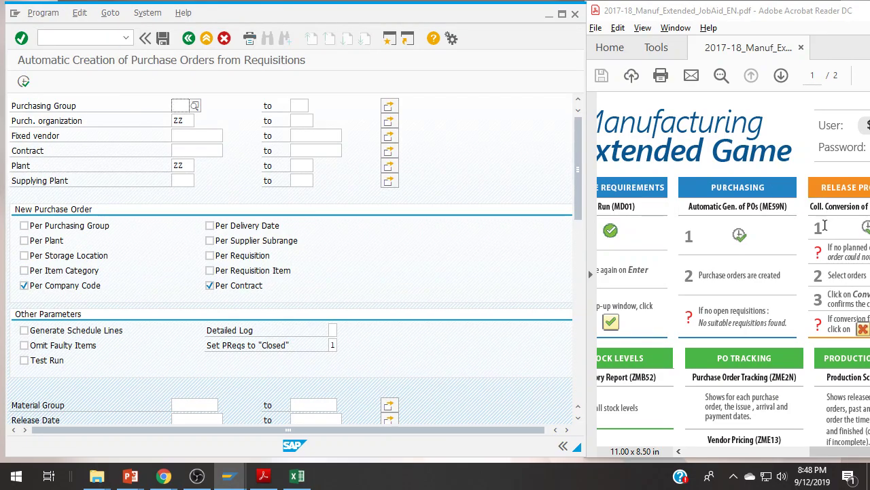
{"action": "left_click", "coordinate": [23, 81]}
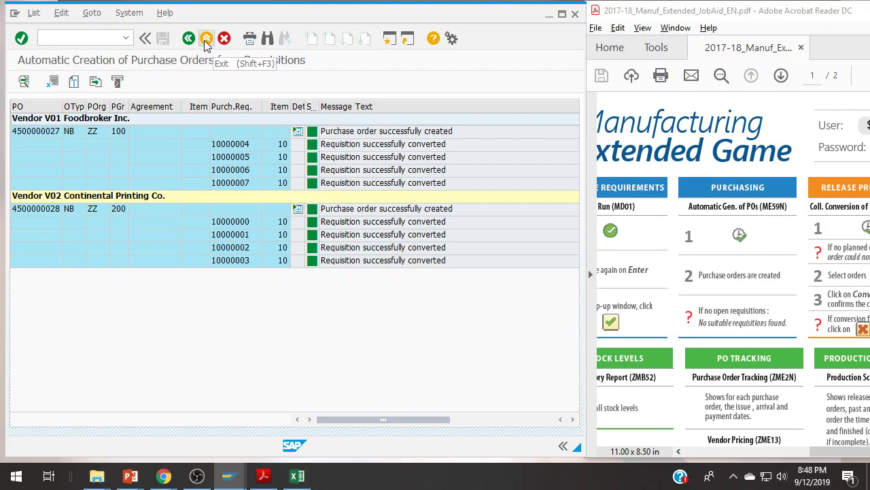
Review the storage, fixed cost, production capacity, setup time, customer and supplier tables on page 2 of the job aid PDF
{"action": "left_click_drag", "start_coordinate": [835, 17], "coordinate": [405, 17]}
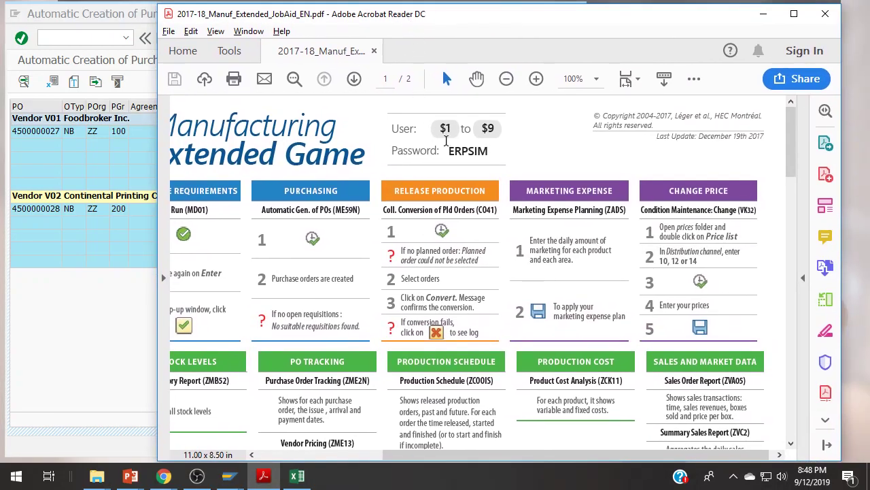
{"action": "scroll", "coordinate": [503, 178], "scroll_direction": "down", "scroll_amount": 10}
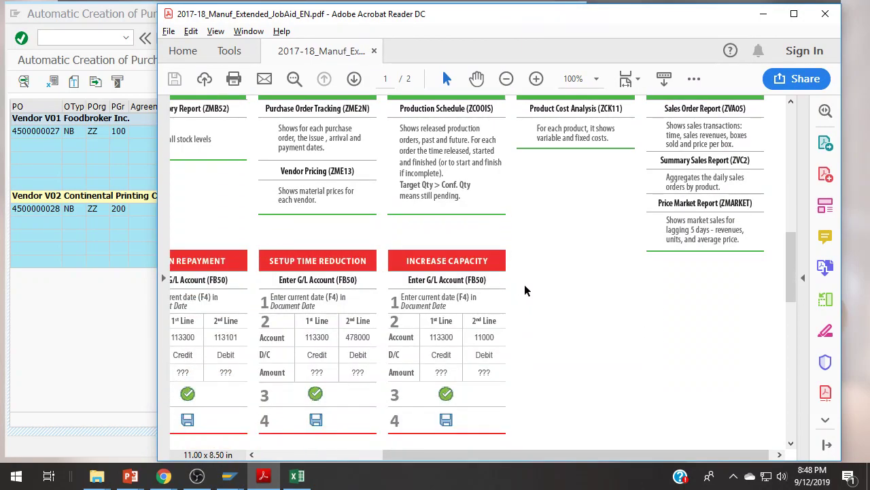
{"action": "scroll", "coordinate": [522, 280], "scroll_direction": "down", "scroll_amount": 6}
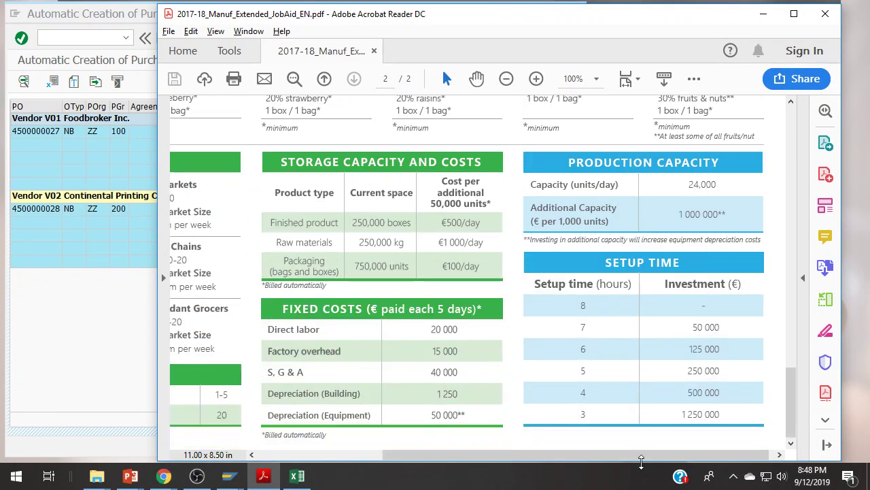
{"action": "left_click_drag", "start_coordinate": [641, 455], "coordinate": [515, 454]}
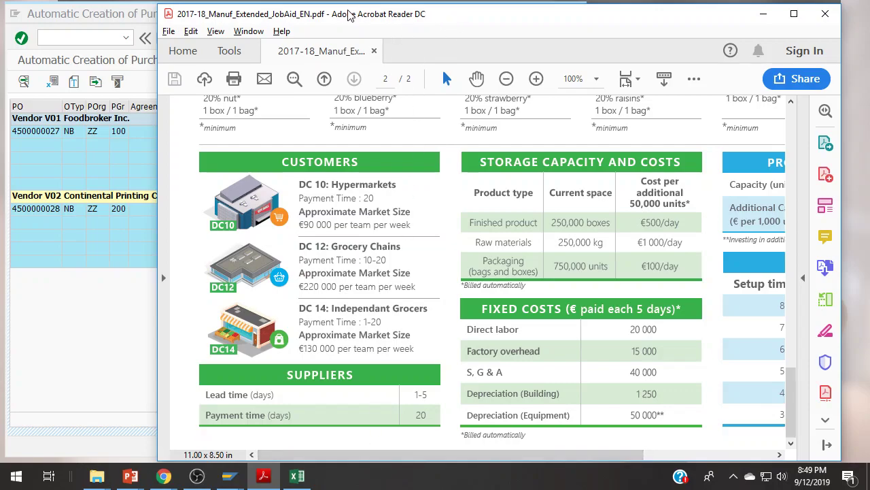
{"action": "scroll", "coordinate": [446, 200], "scroll_direction": "up", "scroll_amount": 5}
{"action": "scroll", "coordinate": [446, 200], "scroll_direction": "up", "scroll_amount": 10}
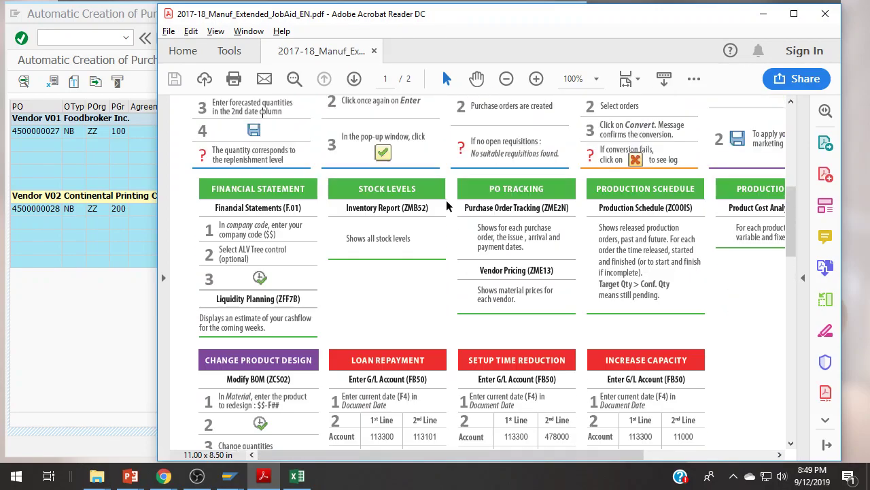
{"action": "left_click_drag", "start_coordinate": [441, 15], "coordinate": [868, 15]}
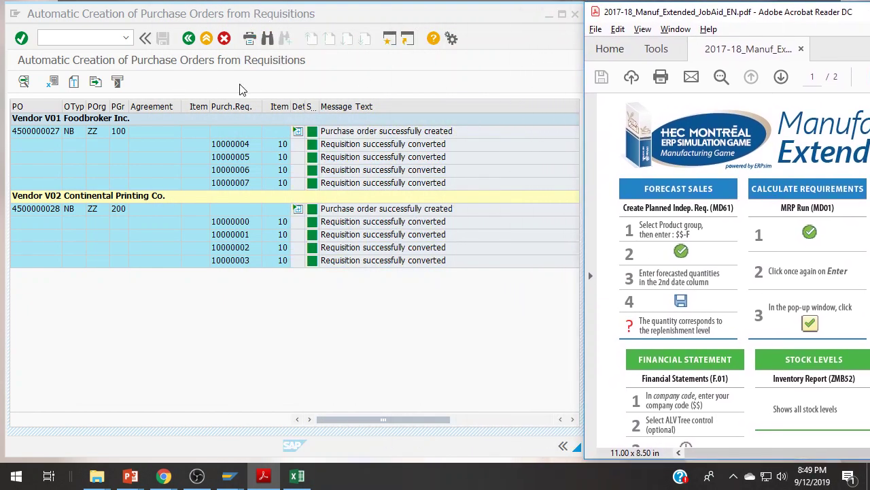
Find the PO tracking transaction in the job aid and open the Purchase Order Tracking report with ZME2N
{"action": "scroll", "coordinate": [820, 321], "scroll_direction": "down", "scroll_amount": 1}
{"action": "scroll", "coordinate": [821, 321], "scroll_direction": "down", "scroll_amount": 1}
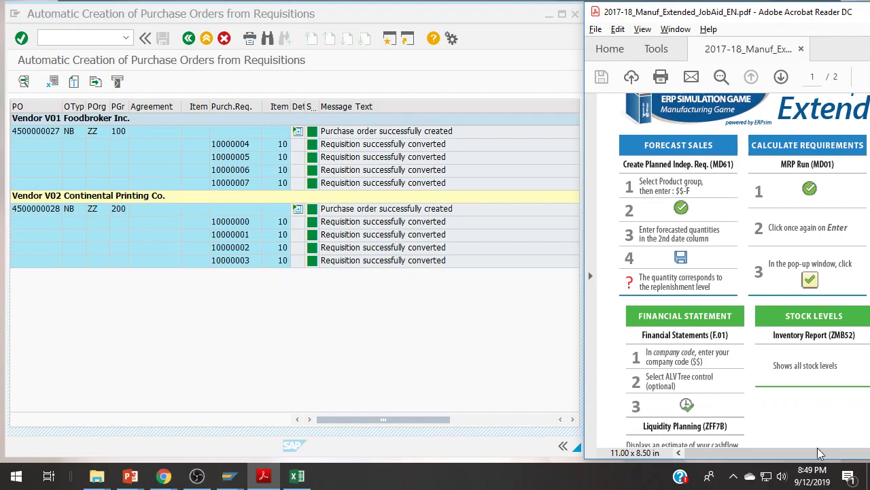
{"action": "scroll", "coordinate": [588, 270], "scroll_direction": "right", "scroll_amount": 3}
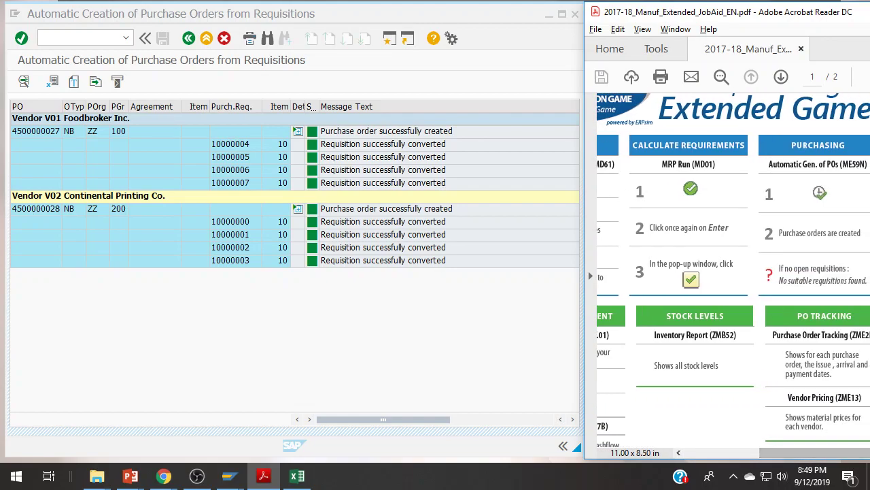
{"action": "left_click_drag", "start_coordinate": [833, 20], "coordinate": [775, 20]}
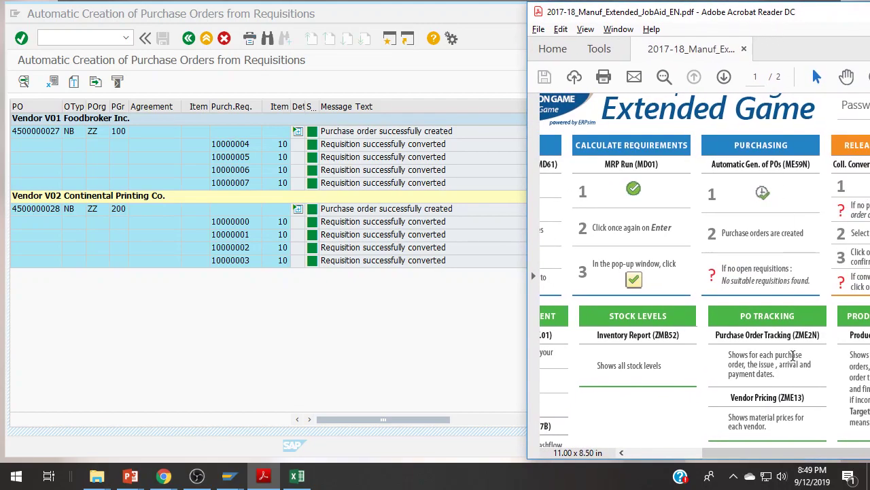
{"action": "left_click_drag", "start_coordinate": [806, 453], "coordinate": [822, 461]}
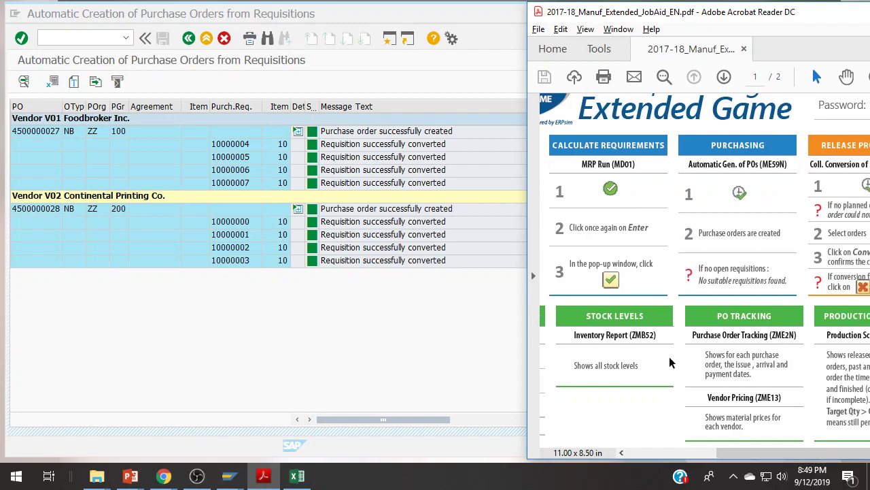
{"action": "left_click", "coordinate": [206, 38]}
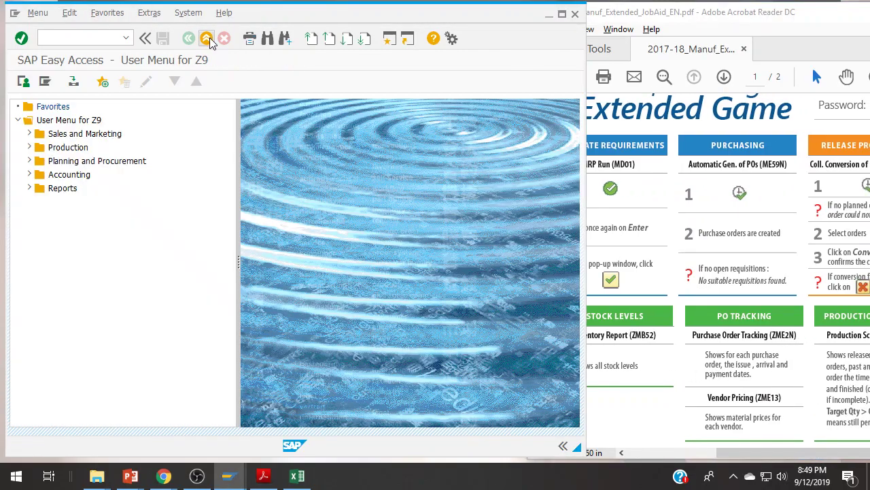
{"action": "left_click", "coordinate": [108, 36]}
{"action": "type", "text": "zme2n"}
{"action": "key", "text": "Return"}
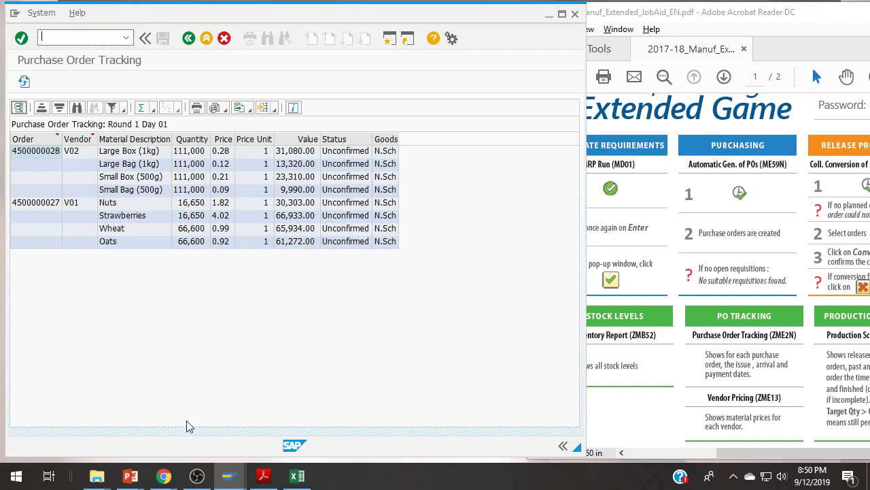
Check the simulation window in Chrome and refresh the Purchase Order Tracking report for round 1, days 1 and 2
{"action": "left_click", "coordinate": [164, 476]}
{"action": "left_click", "coordinate": [229, 436]}
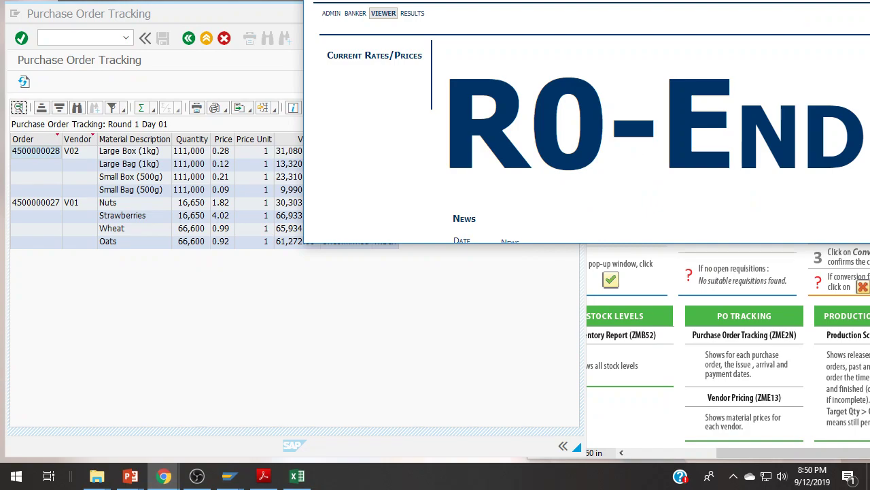
{"action": "scroll", "coordinate": [340, 123], "scroll_direction": "down", "scroll_amount": 5}
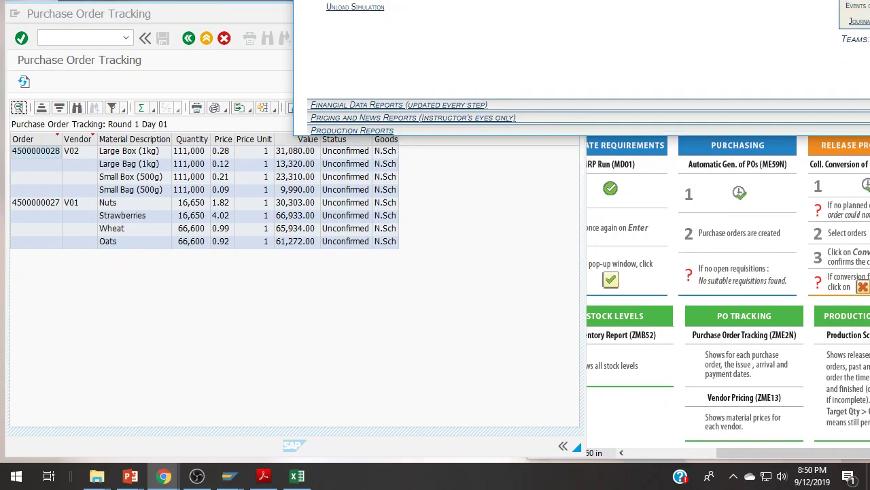
{"action": "left_click", "coordinate": [26, 83]}
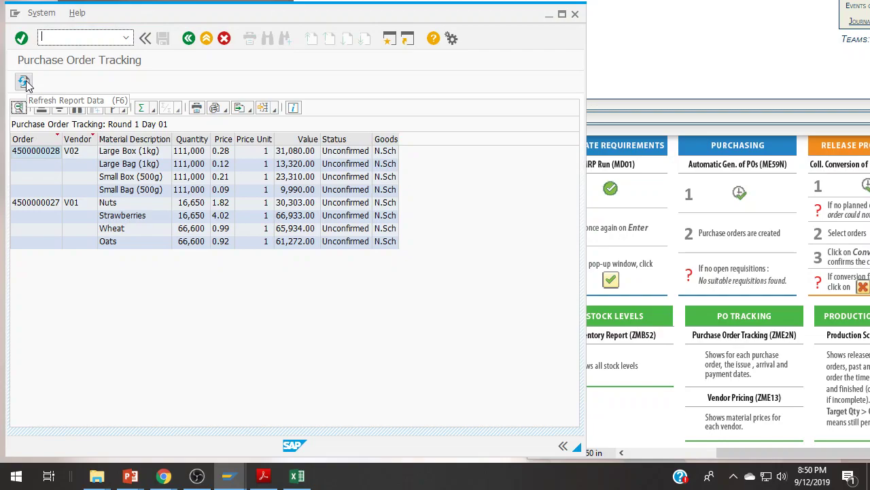
{"action": "left_click", "coordinate": [25, 82]}
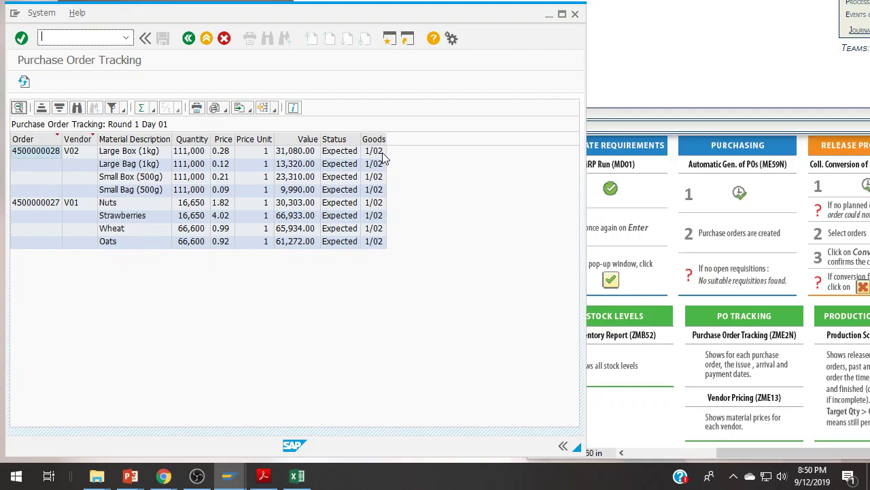
{"action": "key", "text": "alt+Tab"}
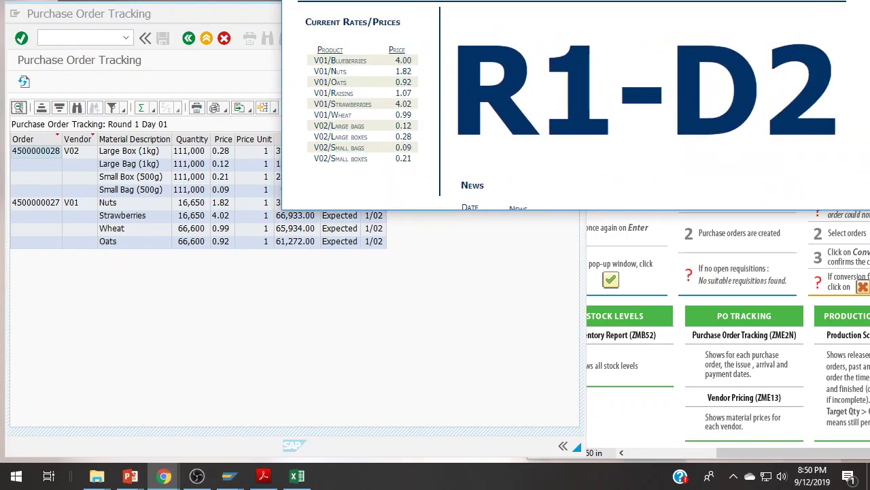
{"action": "left_click", "coordinate": [24, 82]}
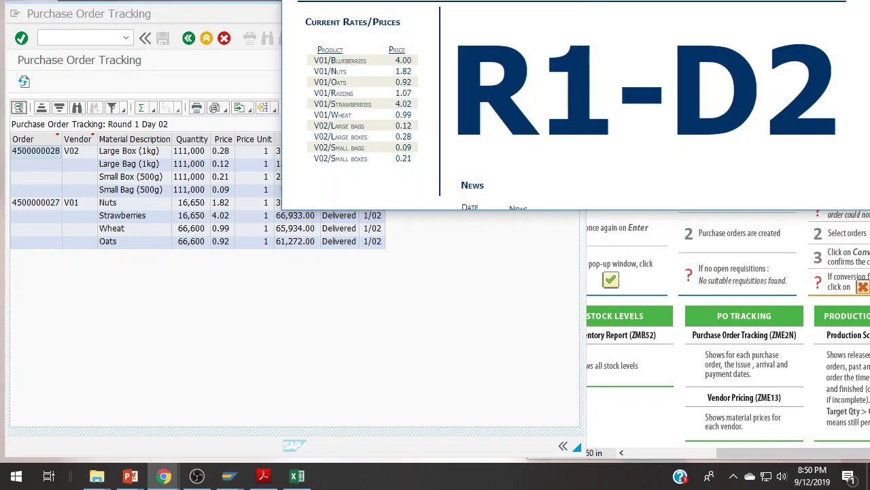